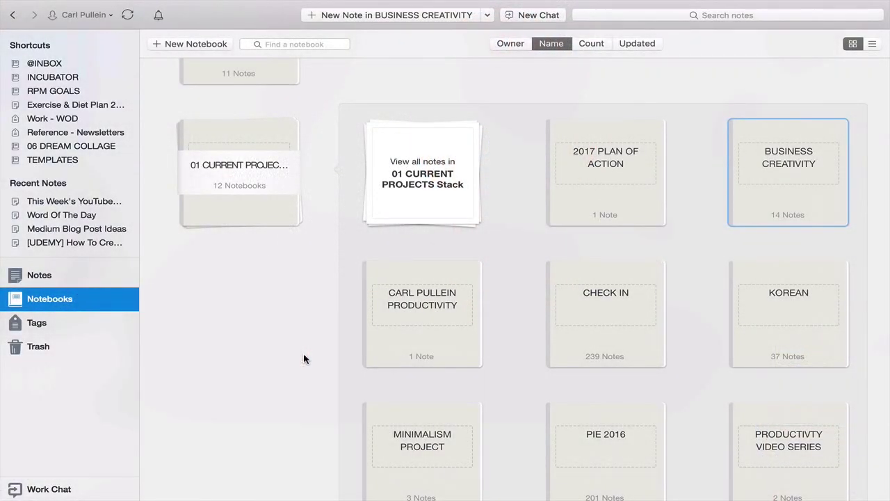
- Collapse and then re-expand the 01 CURRENT PROJECTS notebook stack
click(240, 156)
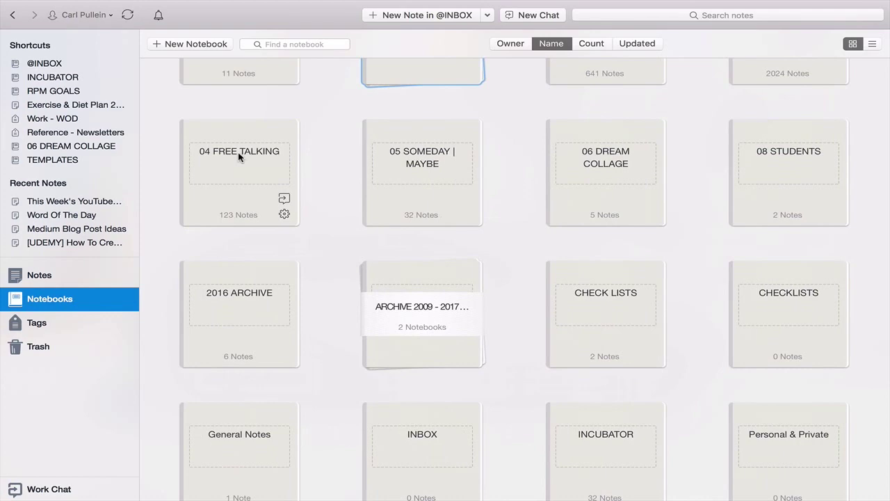
scroll(304, 166, down, 2)
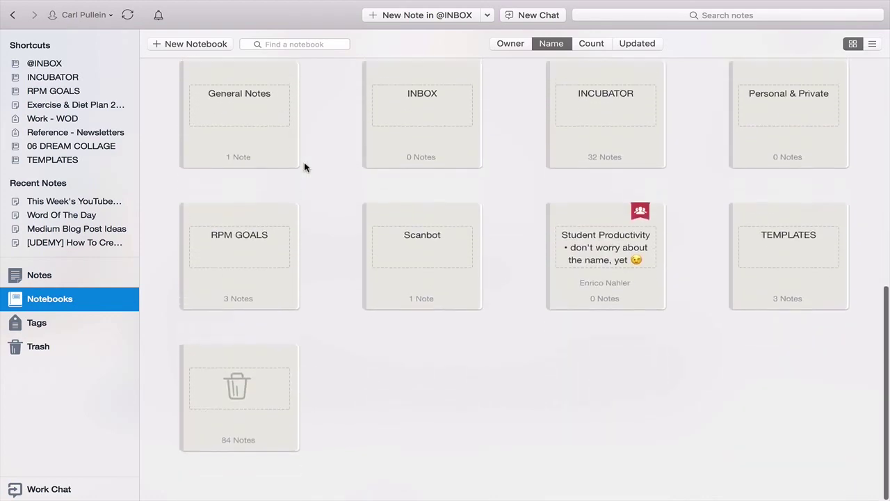
scroll(304, 167, up, 2)
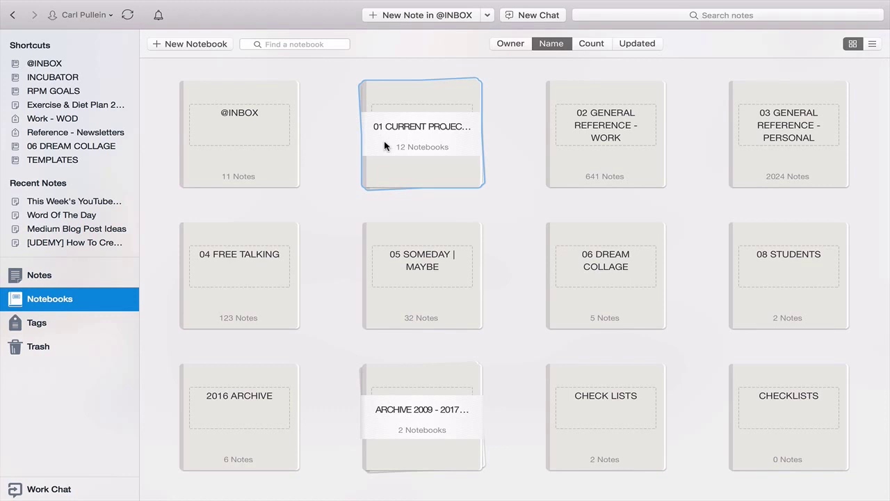
click(420, 142)
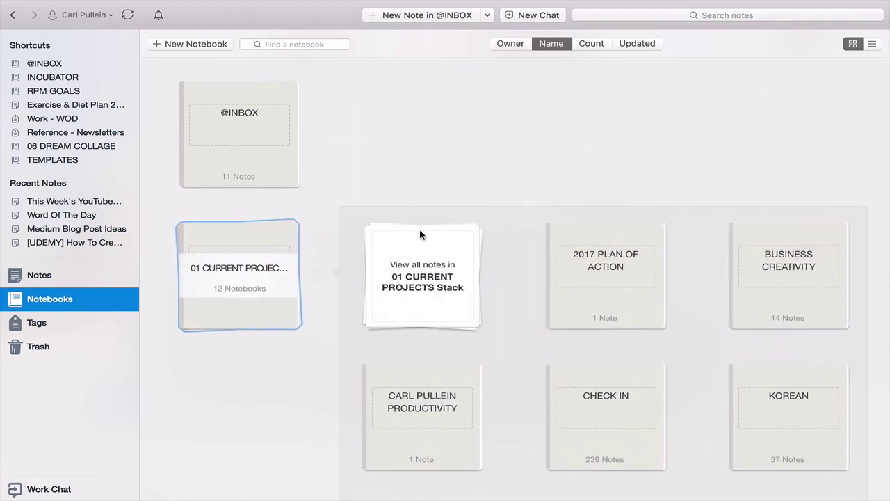
scroll(419, 271, down, 3)
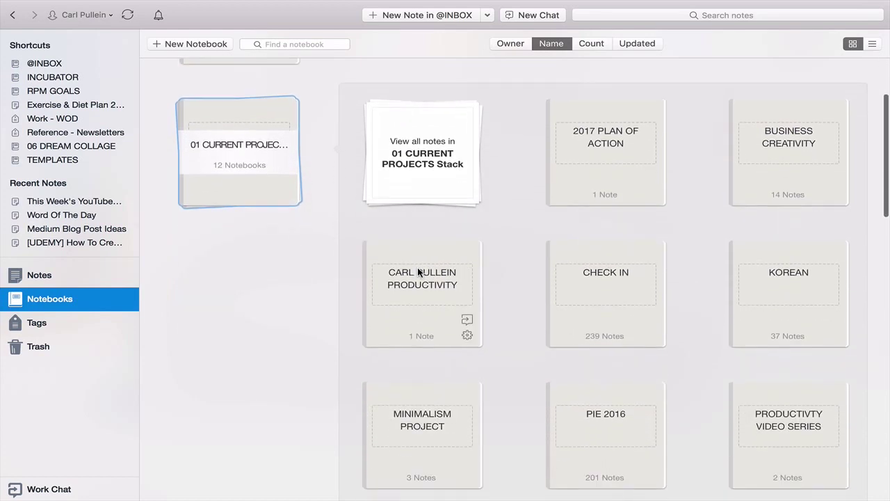
- Open the BUSINESS CREATIVITY notebook from the stack
click(788, 144)
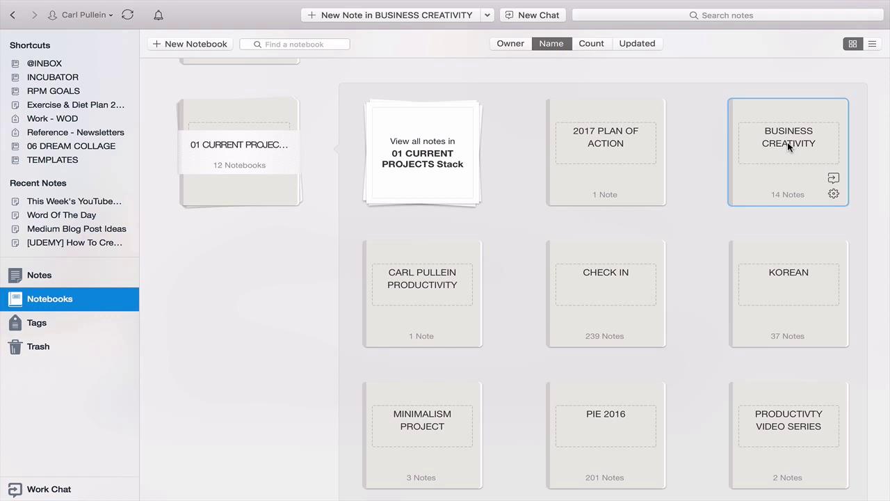
click(787, 143)
double_click(779, 179)
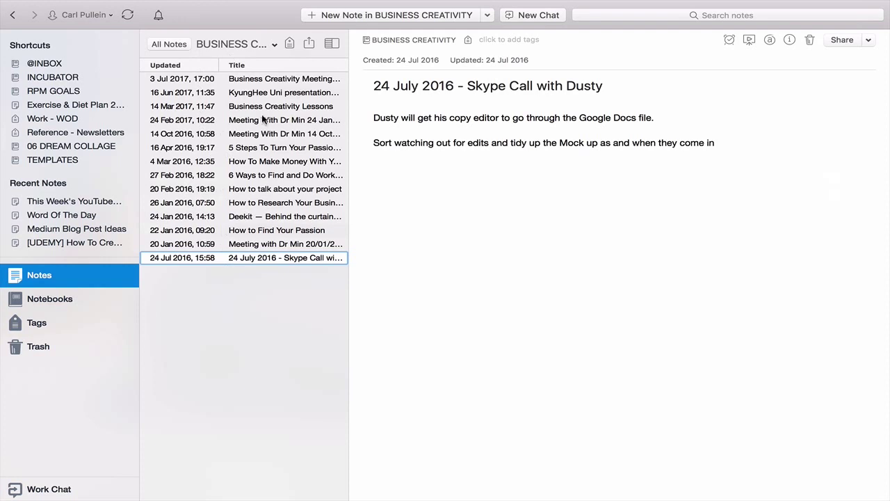
- View the 16 June 2017 meeting note, then scroll the KyungHee Uni evaluations score sheets
click(263, 80)
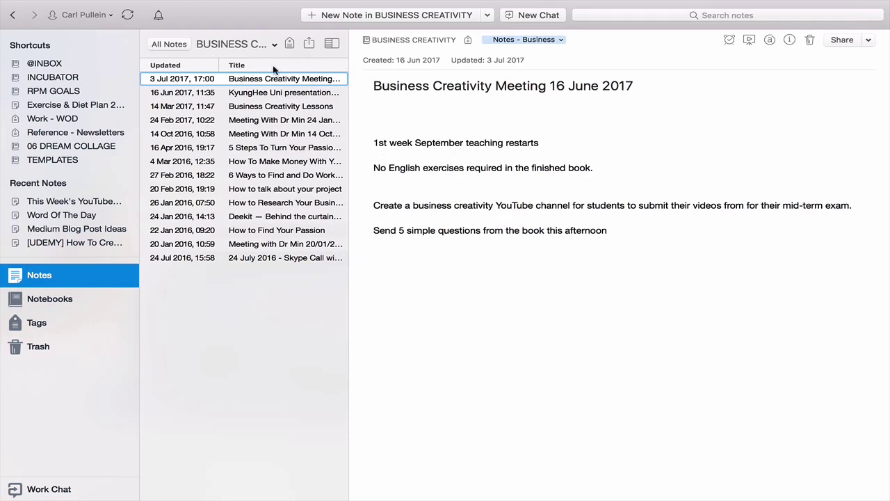
click(267, 96)
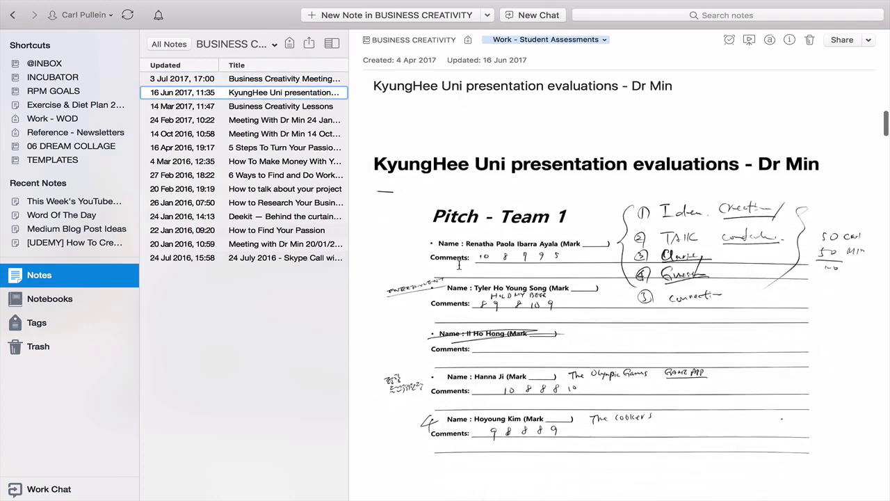
scroll(459, 264, down, 15)
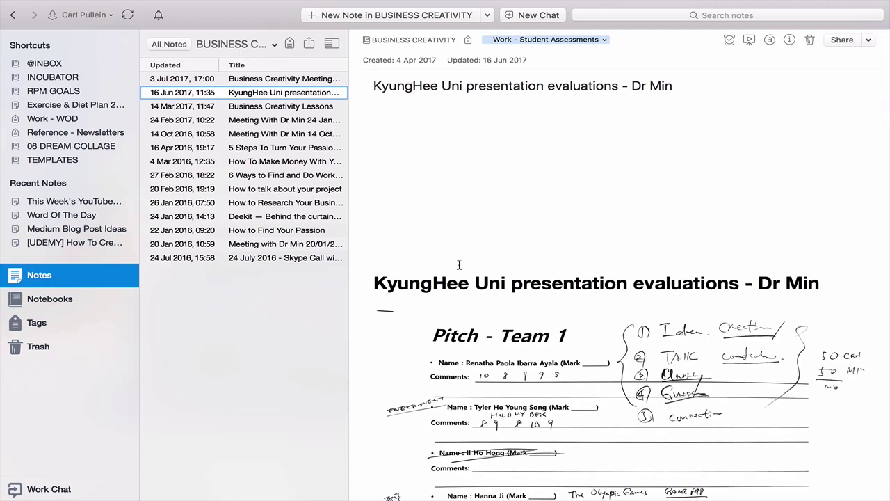
scroll(459, 268, down, 5)
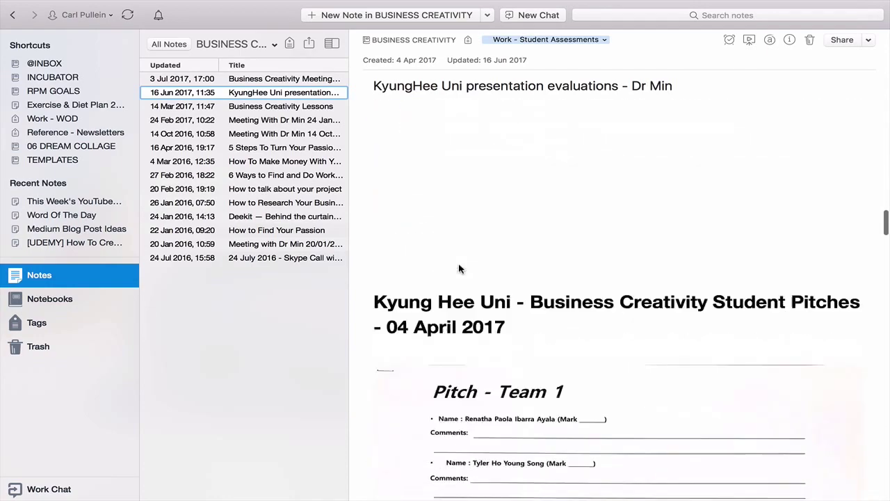
scroll(459, 269, up, 15)
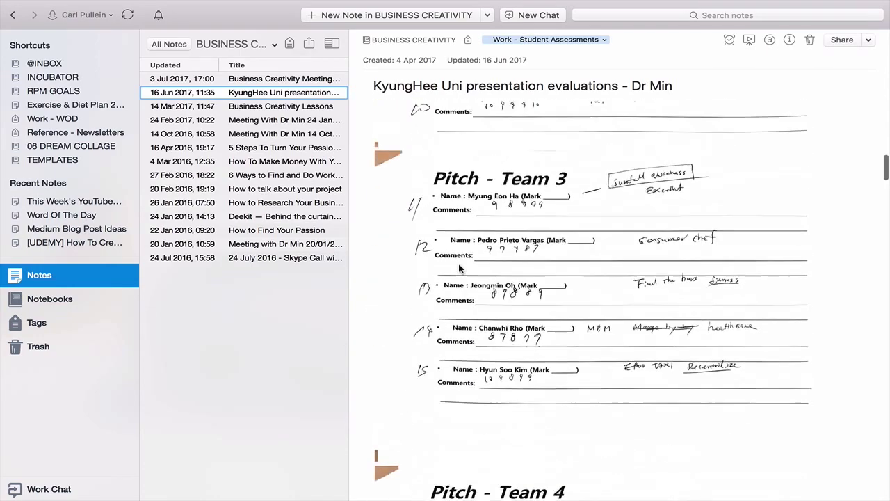
scroll(459, 269, up, 3)
scroll(459, 268, down, 15)
scroll(459, 264, up, 20)
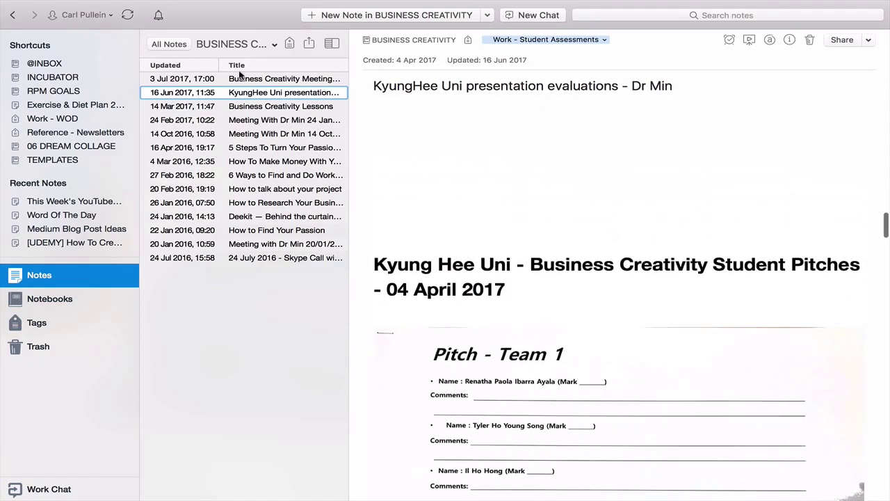
- Review the Business Creativity Lessons, 24 January and 14 October meeting, and 5 Steps notes
click(256, 110)
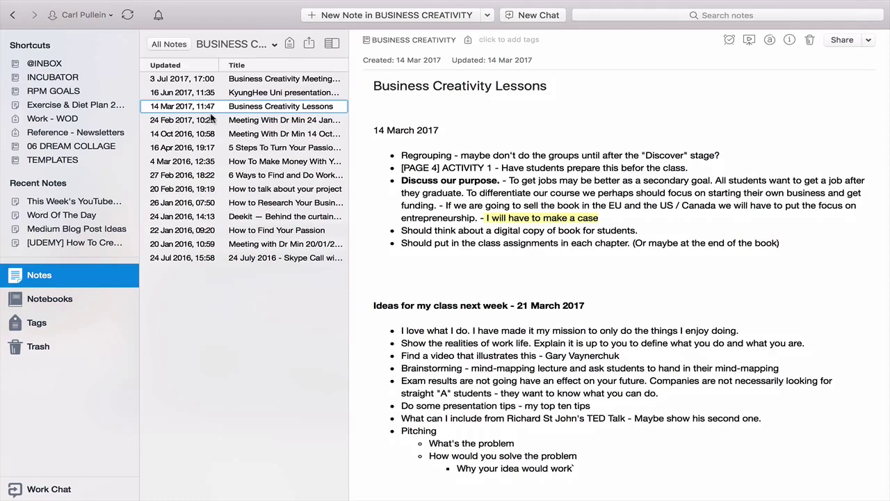
click(242, 121)
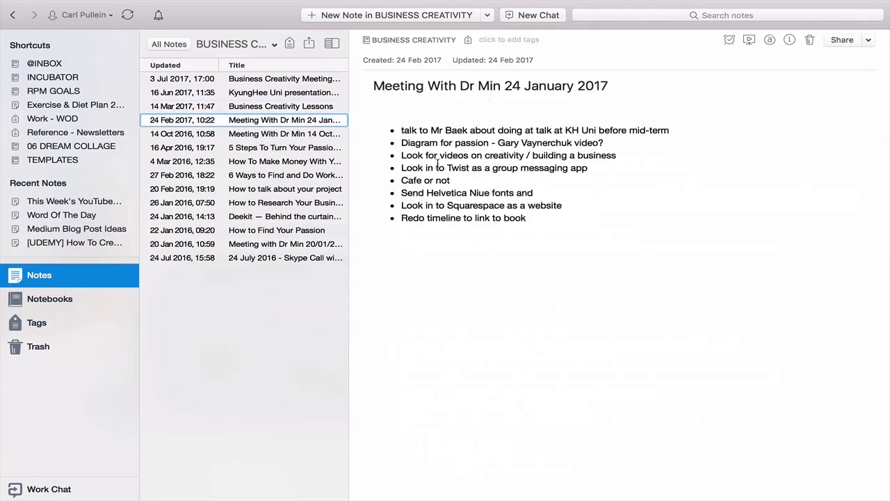
click(239, 135)
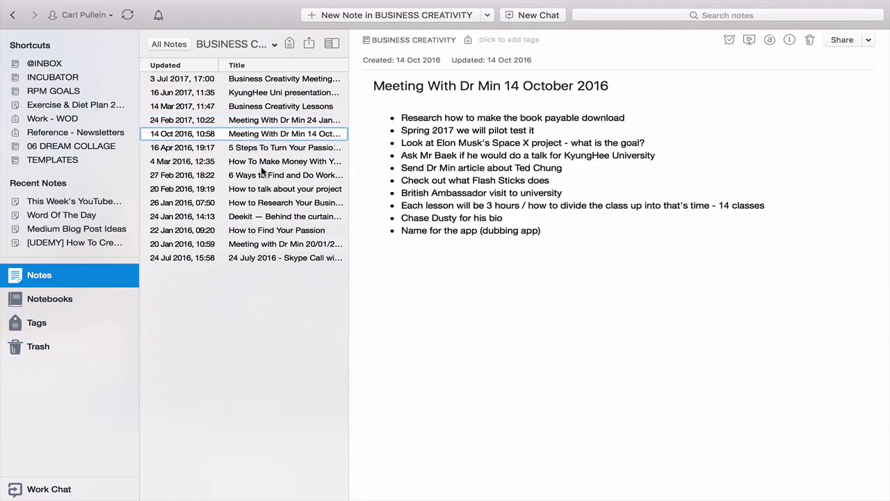
click(230, 149)
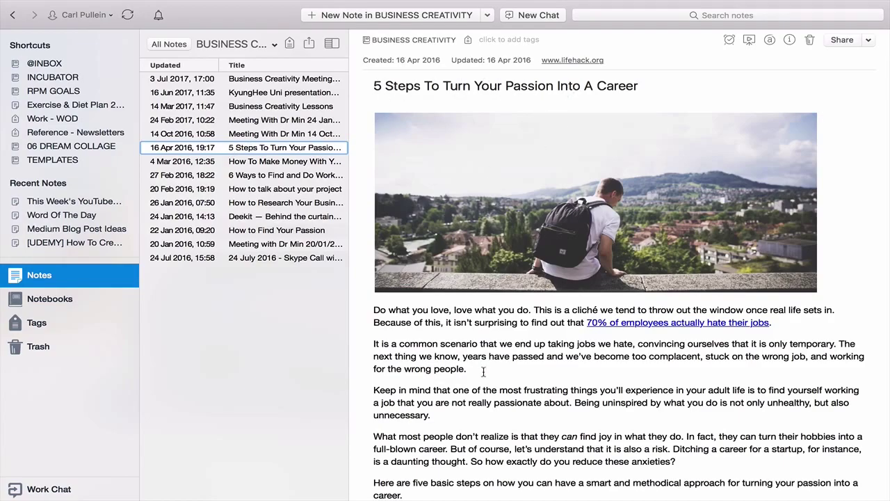
scroll(483, 372, down, 15)
scroll(484, 372, up, 15)
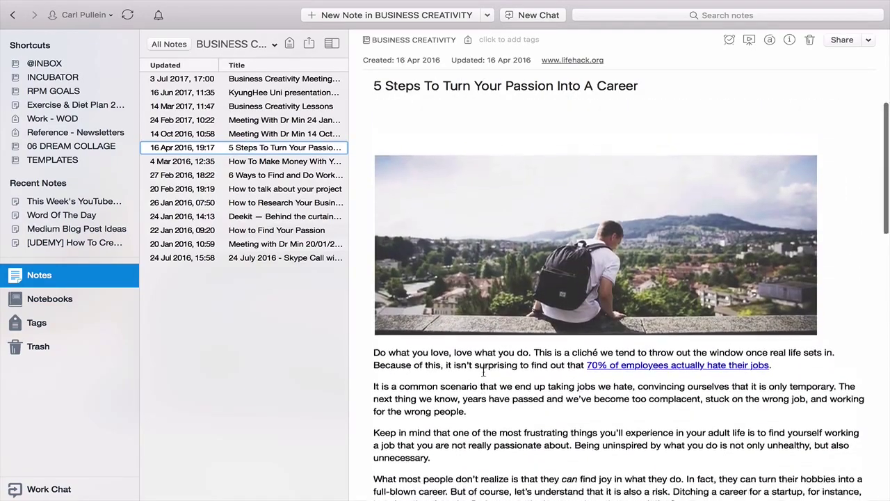
- Review the Hobby, 27 Feb article and project-talk notes, ending on How to Research Your Business Idea
click(209, 161)
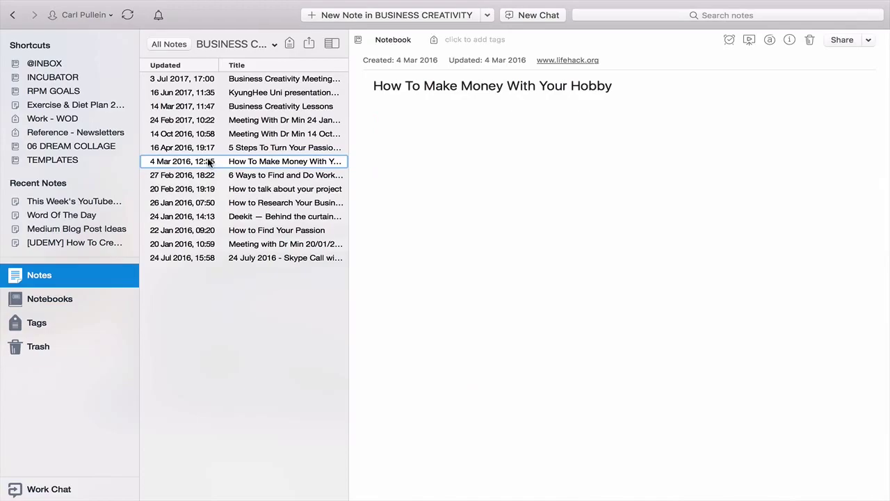
scroll(499, 285, down, 10)
scroll(498, 285, up, 5)
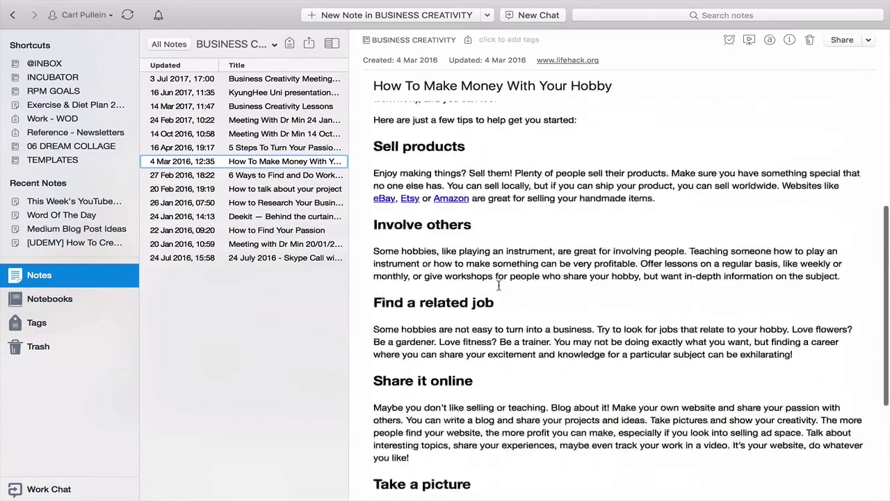
scroll(499, 285, up, 5)
click(223, 178)
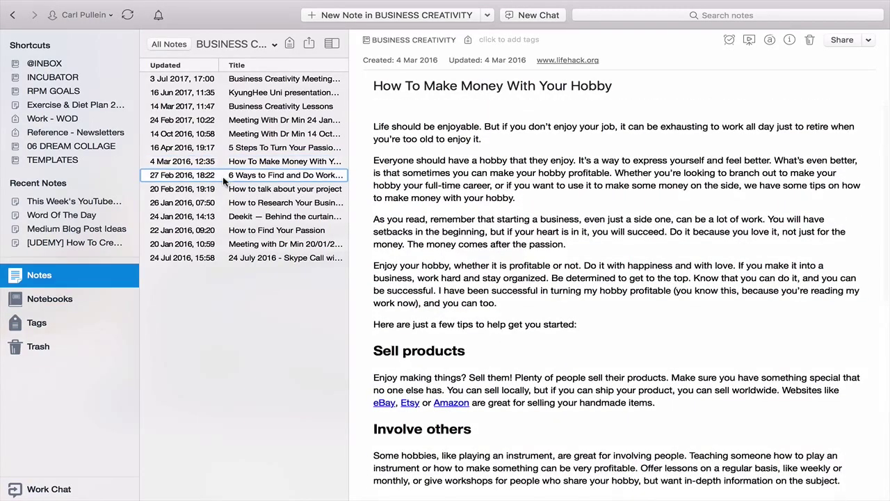
click(220, 190)
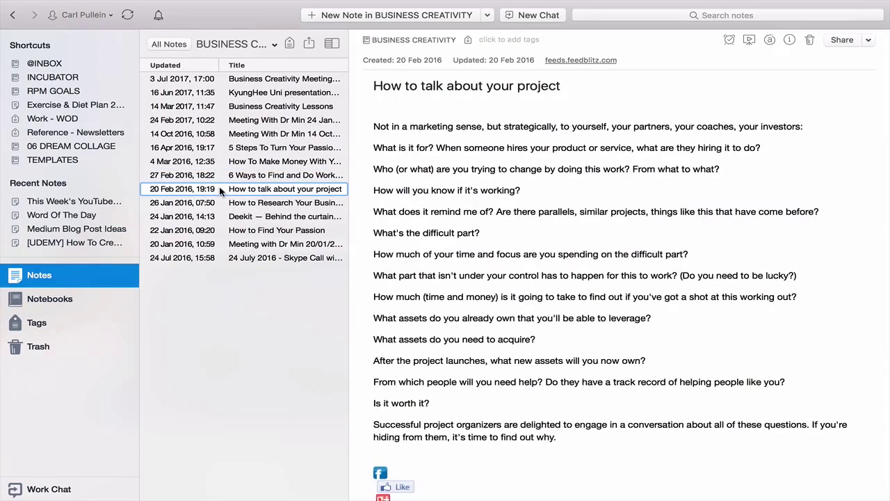
scroll(473, 211, down, 2)
scroll(473, 211, up, 2)
click(278, 202)
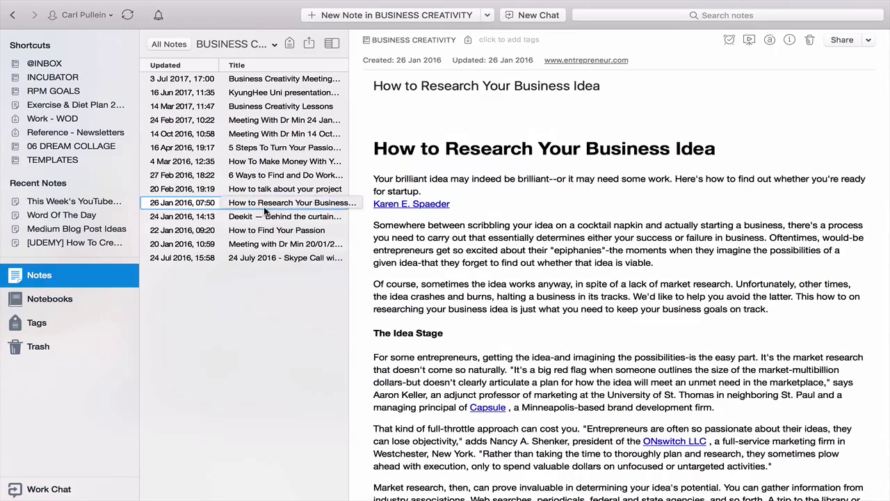
- Review the Deekit, How to Find Your Passion and 20/01/2016 notes, then the 24 July 2016 Skype Call note
click(267, 216)
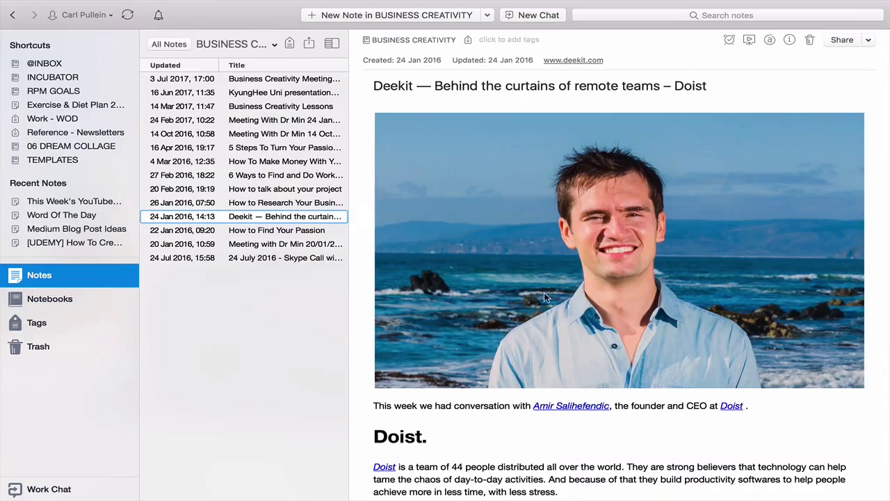
scroll(544, 293, down, 15)
scroll(543, 296, up, 3)
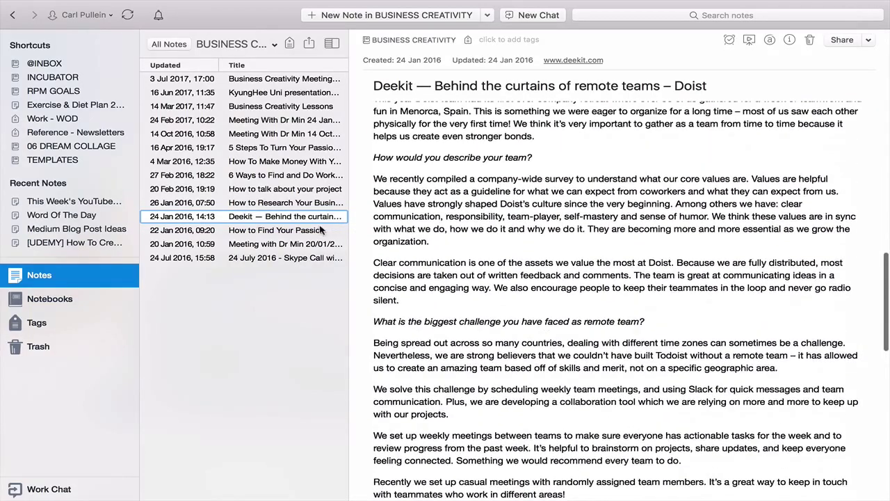
click(272, 230)
scroll(475, 265, down, 5)
scroll(475, 265, up, 6)
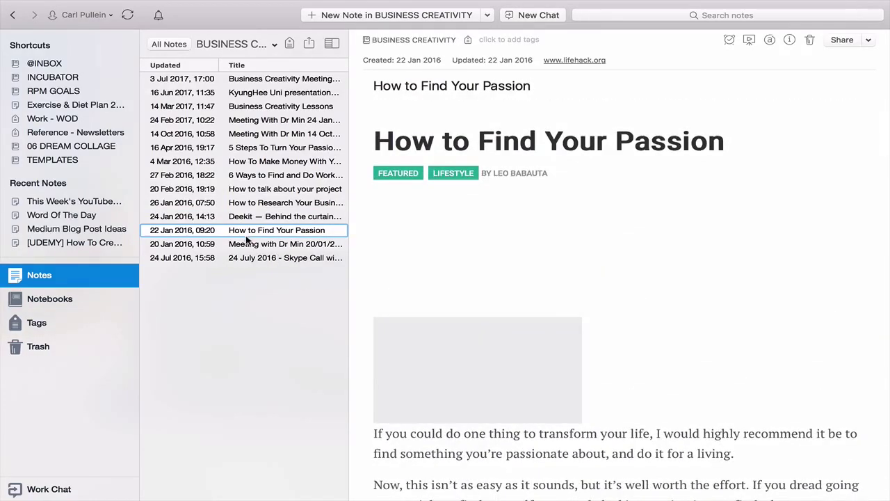
click(249, 244)
scroll(449, 270, down, 15)
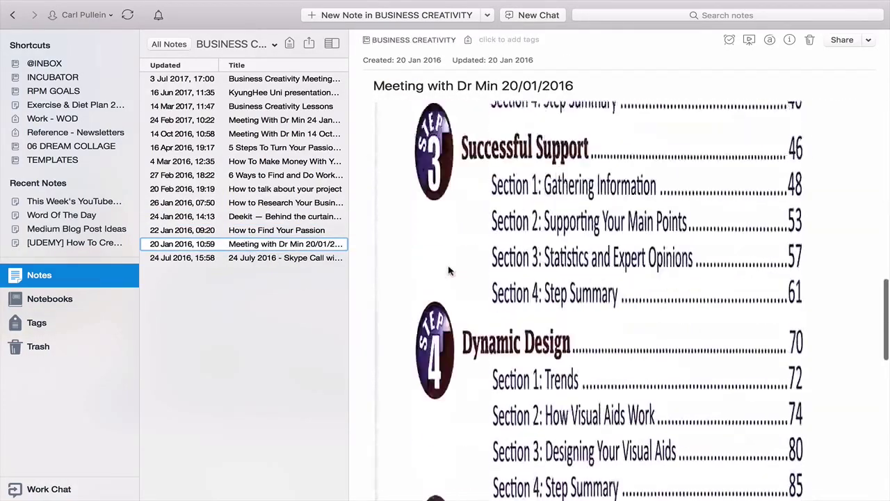
scroll(449, 271, up, 15)
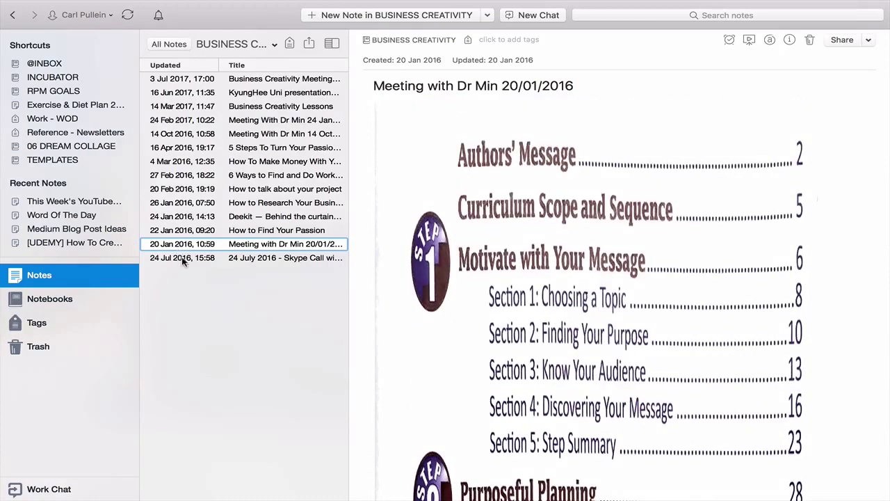
click(183, 257)
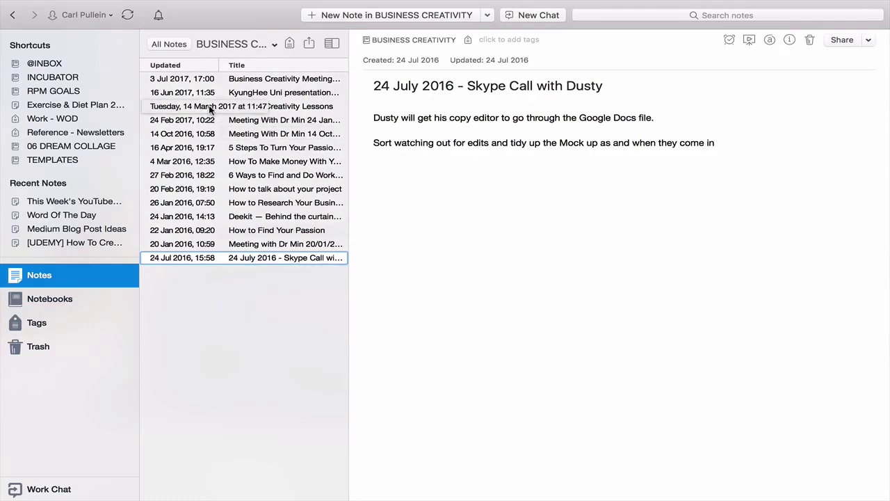
- Move to the Finder space and select the Business Creativity Book folder in 003 Current Projects
key(ctrl+Right)
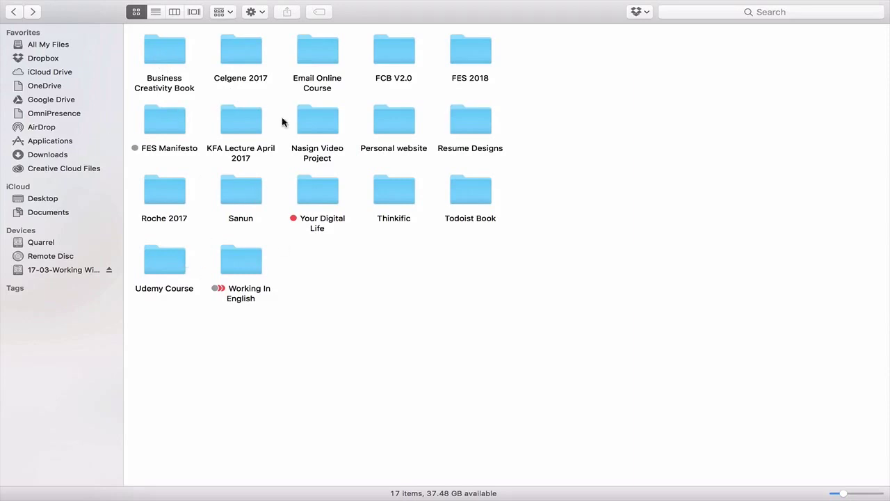
mouse_move(486, 3)
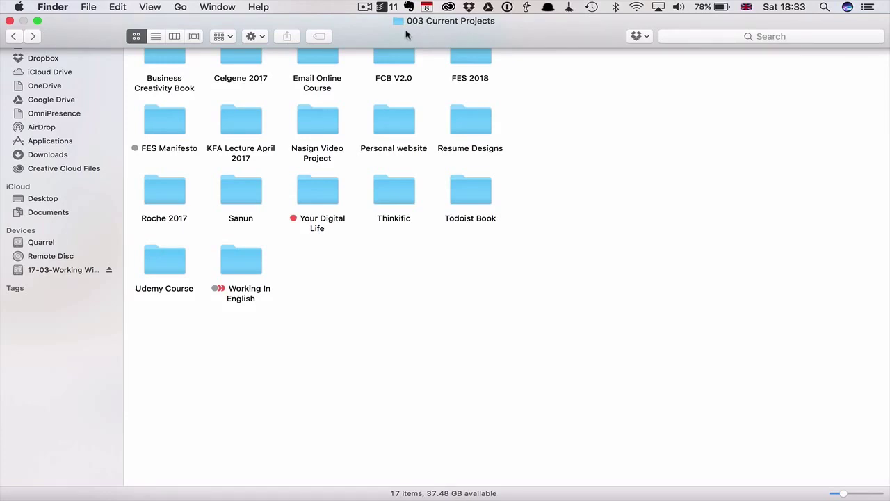
click(167, 59)
- Open the Business Creativity Book folder in list view and scroll through its 77 items
double_click(167, 59)
scroll(167, 58, down, 10)
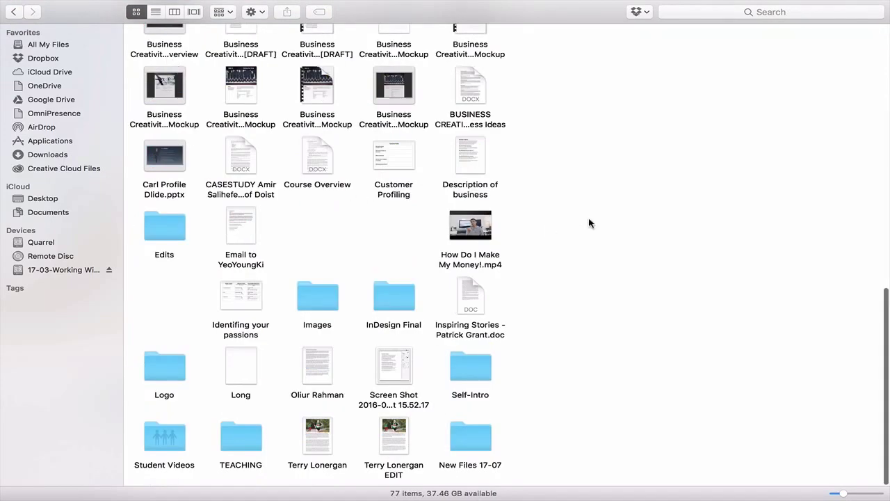
scroll(589, 223, up, 10)
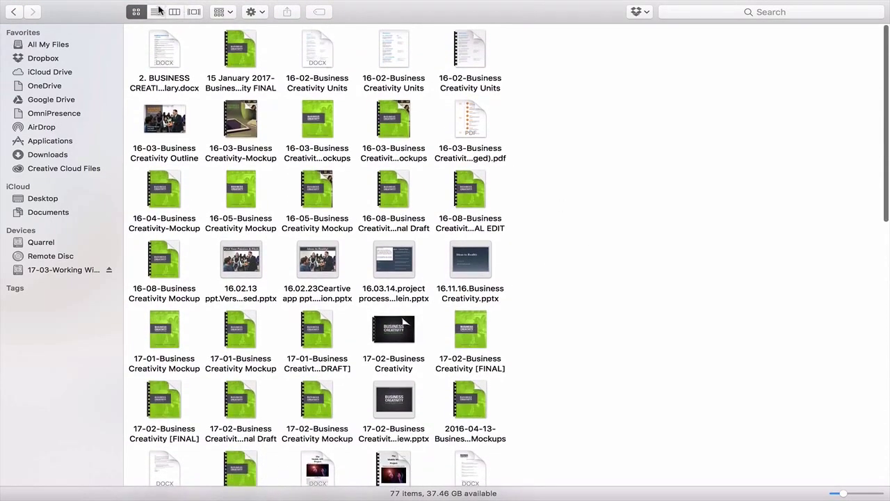
click(156, 12)
scroll(209, 104, down, 1)
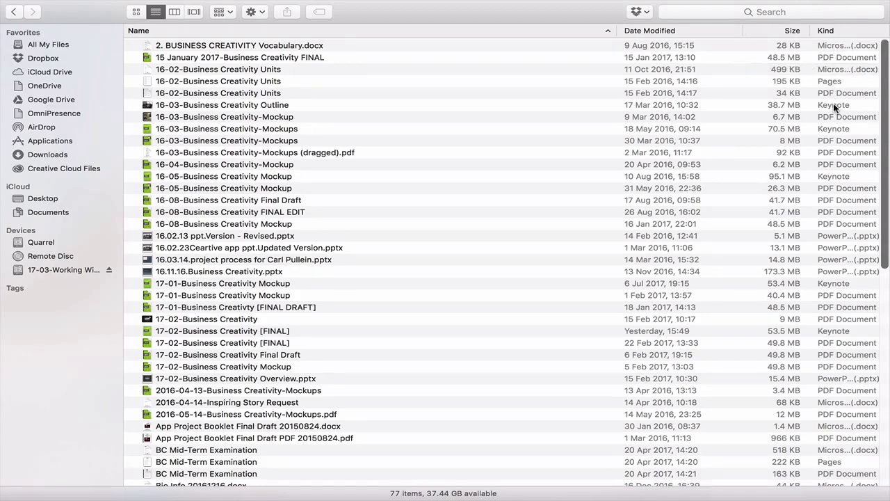
scroll(858, 426, down, 10)
scroll(858, 425, down, 5)
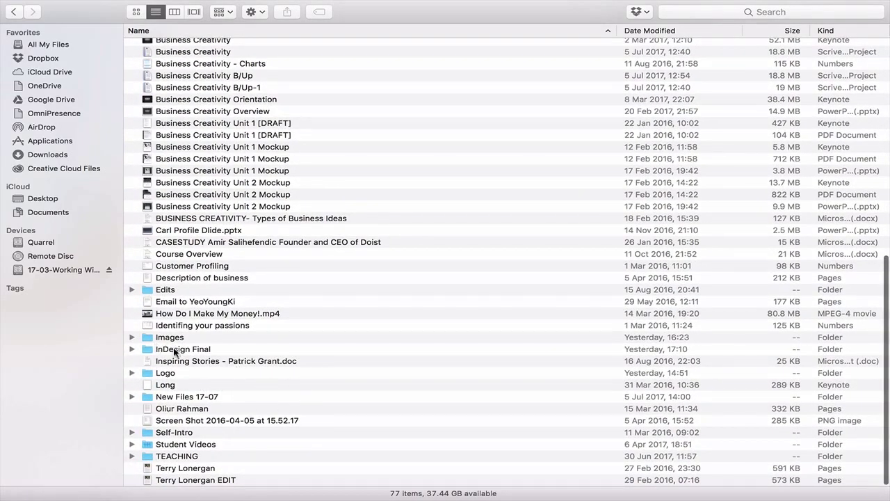
- Expand and collapse the InDesign Final and TEACHING subfolders to browse their files
click(131, 349)
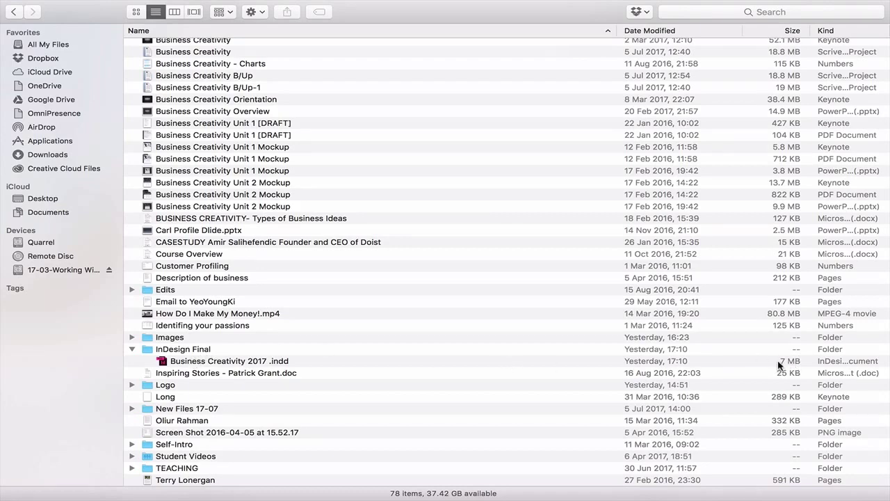
click(132, 349)
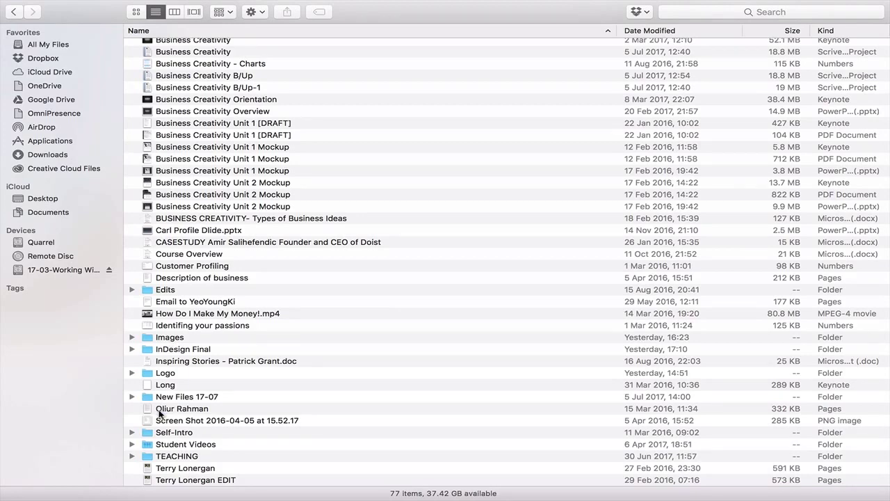
click(129, 456)
scroll(195, 438, down, 7)
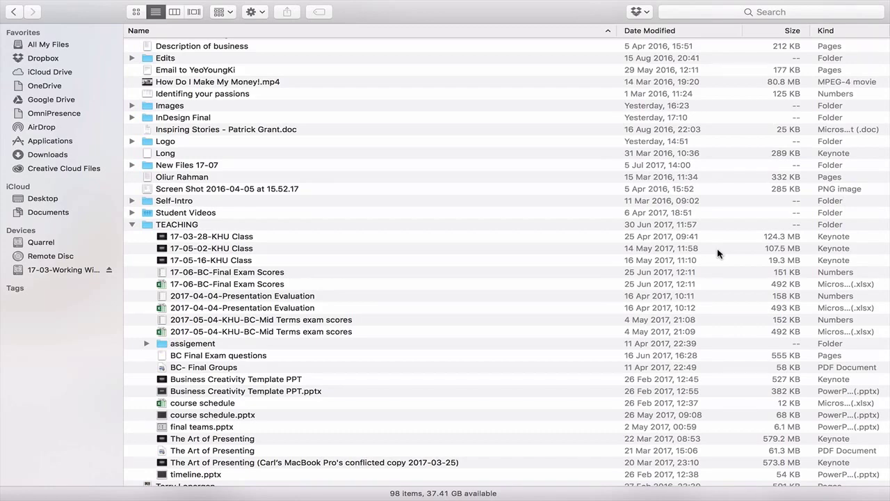
click(131, 224)
scroll(248, 223, up, 10)
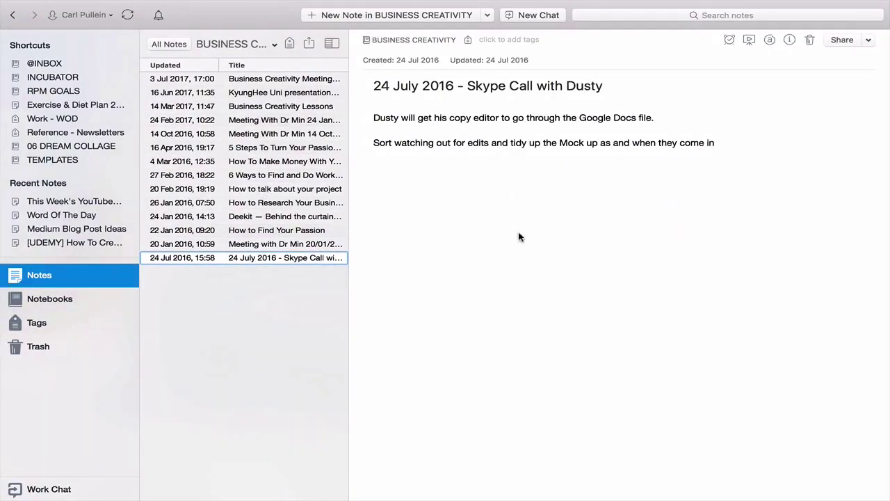
- Add an empty line after 'afternoon' in the Business Creativity Meeting 16 June 2017 note
click(288, 80)
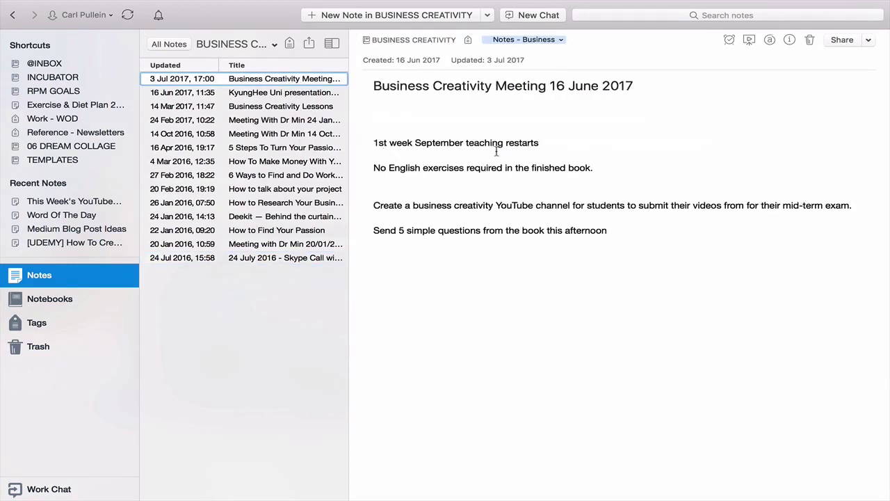
click(621, 230)
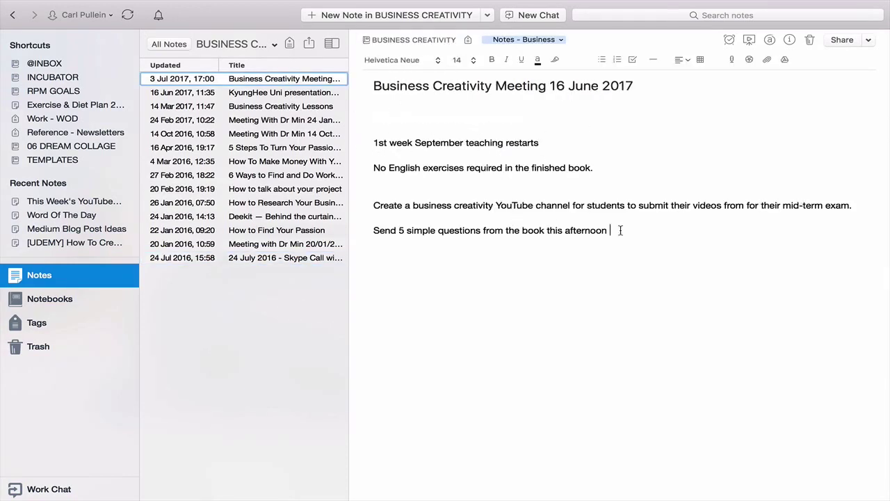
key(Return)
key(ctrl+Right)
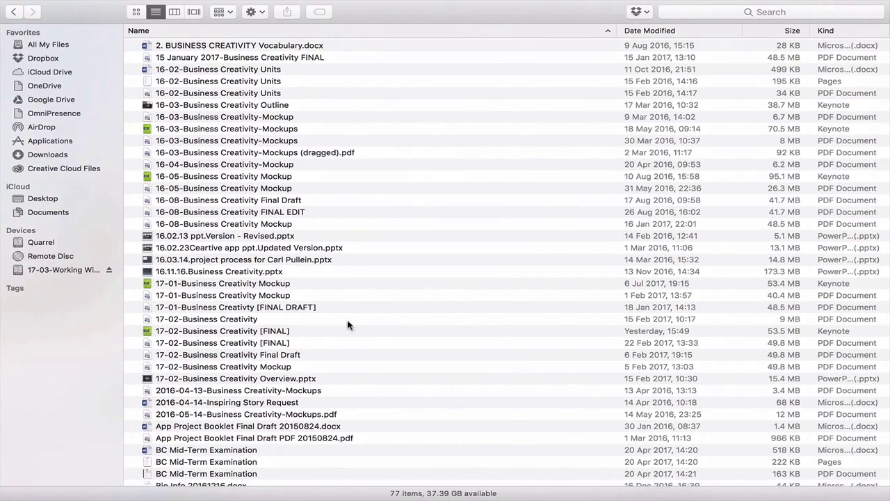
- Copy the Dropbox link for Business Creativity 2017 .indd in the InDesign Final folder
scroll(257, 356, down, 15)
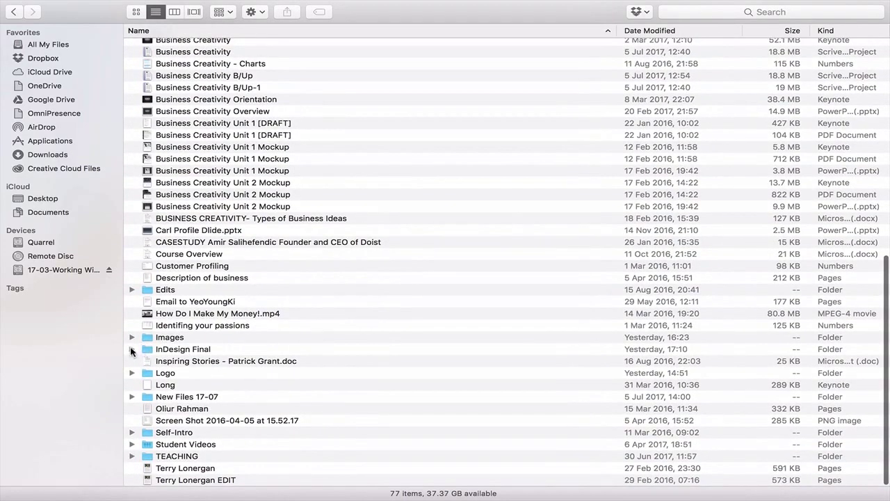
click(133, 349)
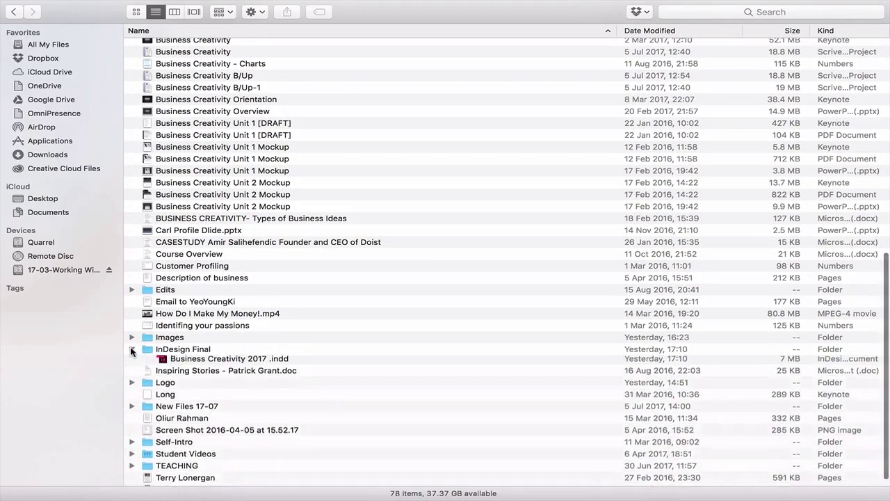
right_click(191, 362)
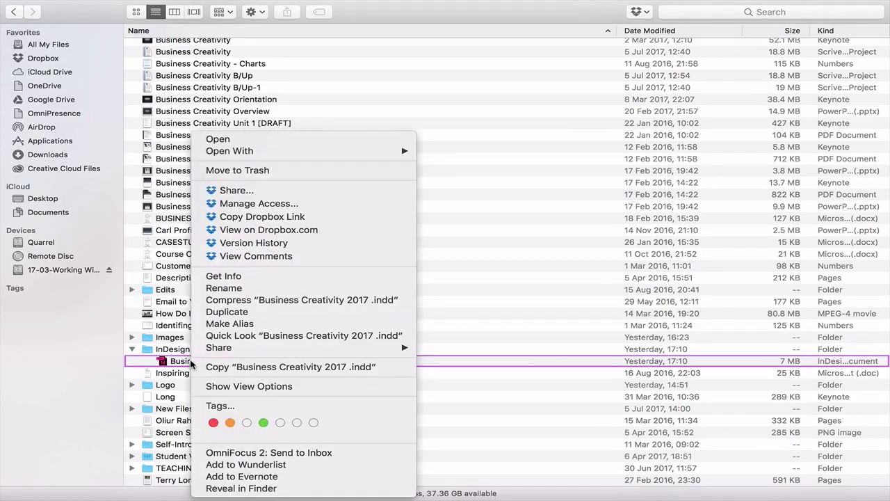
click(241, 220)
- Paste the Dropbox link into the meeting note and confirm it opens in Safari
key(ctrl+Right)
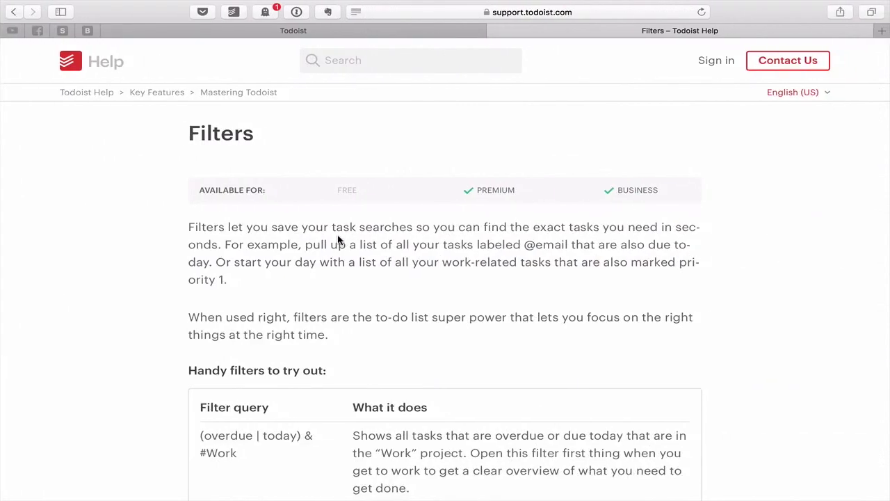
key(ctrl+Left)
key(ctrl+Left)
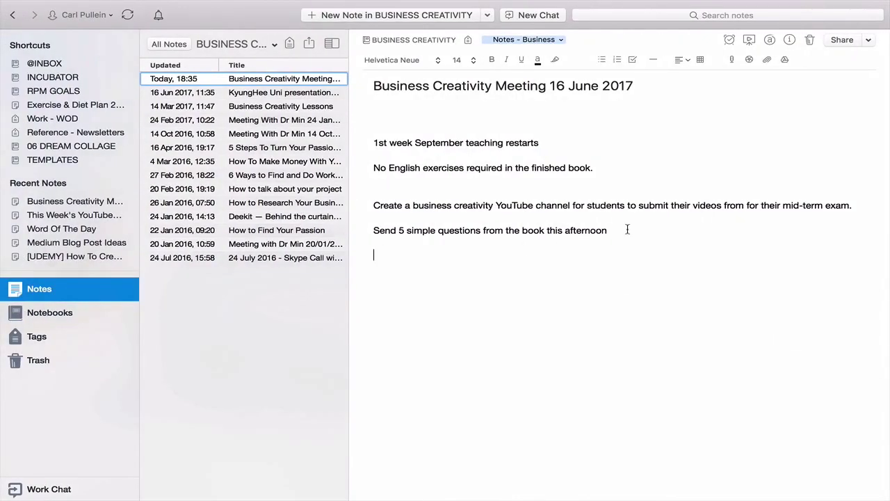
key(super+v)
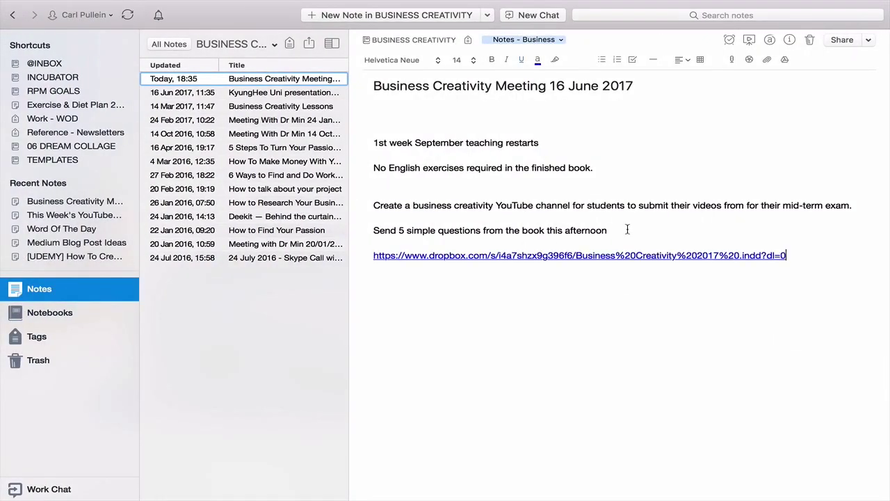
click(602, 263)
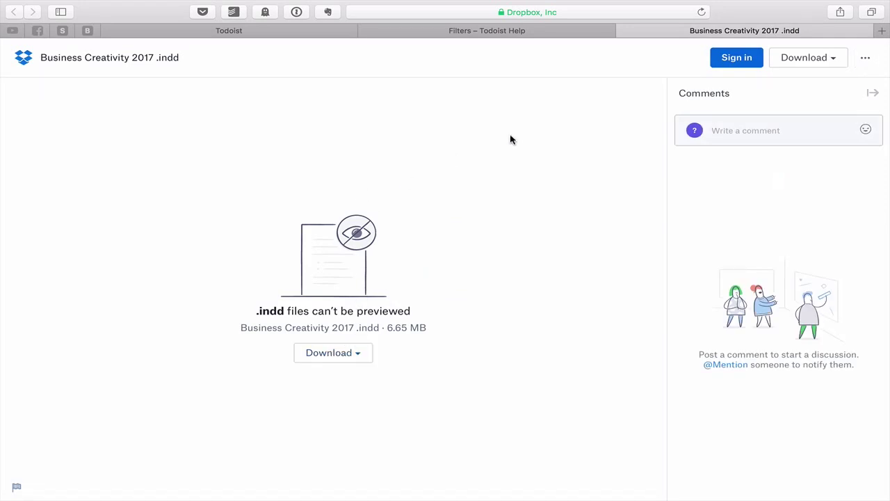
click(623, 28)
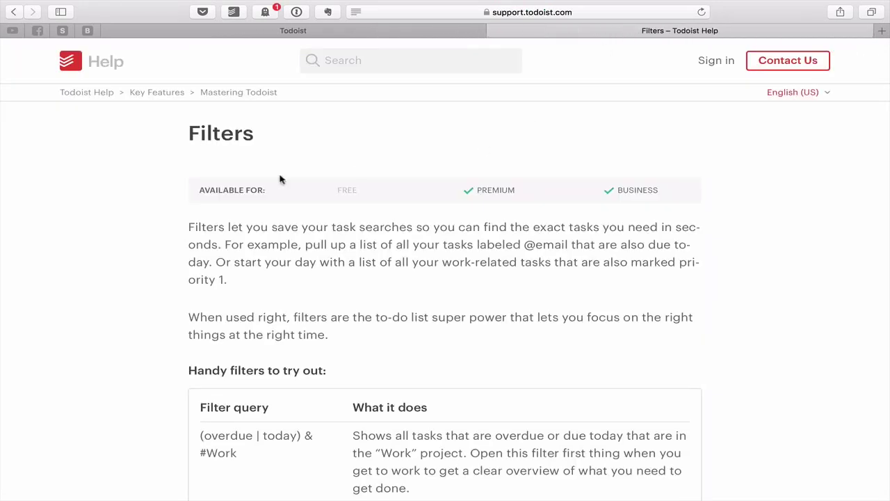
key(ctrl+Left)
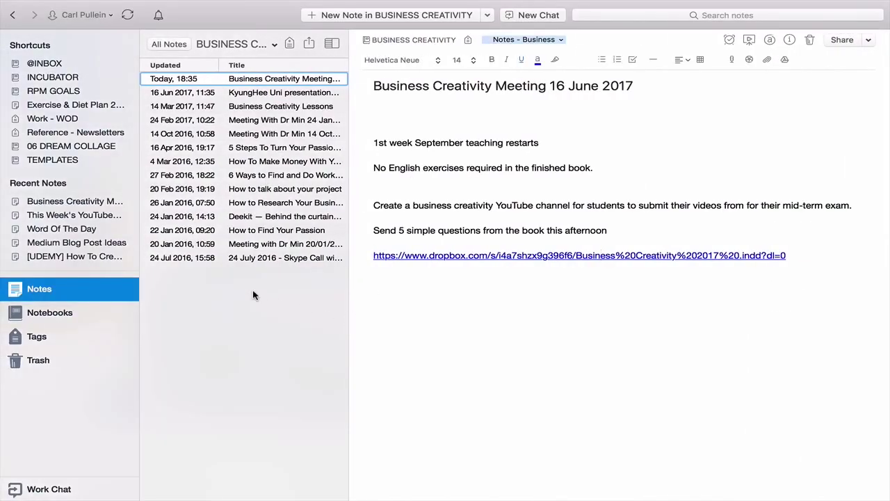
- Glance at the KyungHee and Business Creativity Lessons notes, then return to Finder's file list
click(254, 98)
click(249, 107)
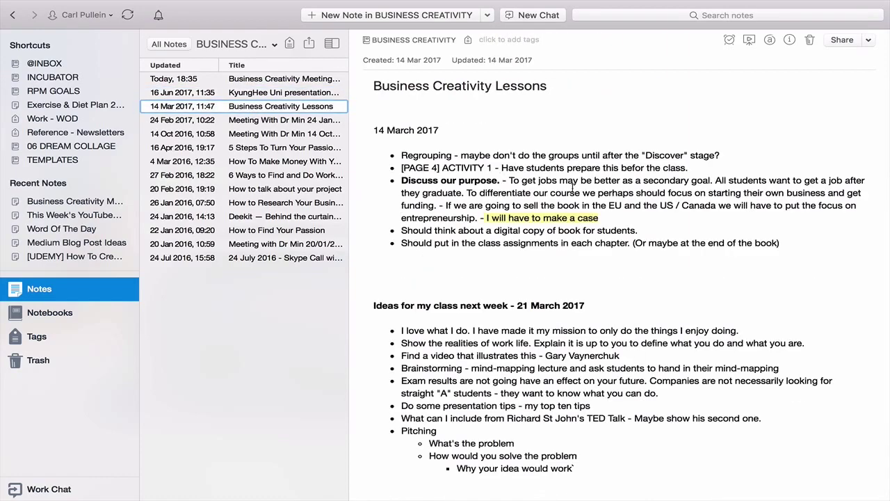
key(ctrl+Left)
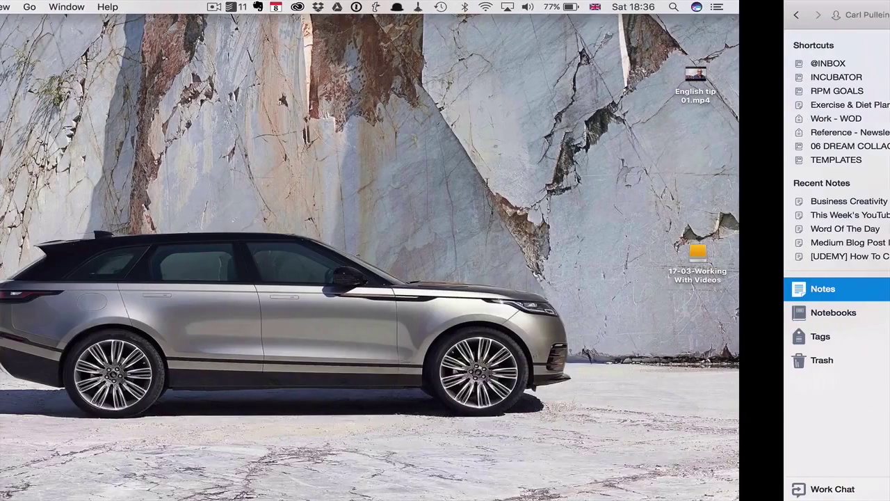
key(ctrl+Right)
key(ctrl+Right)
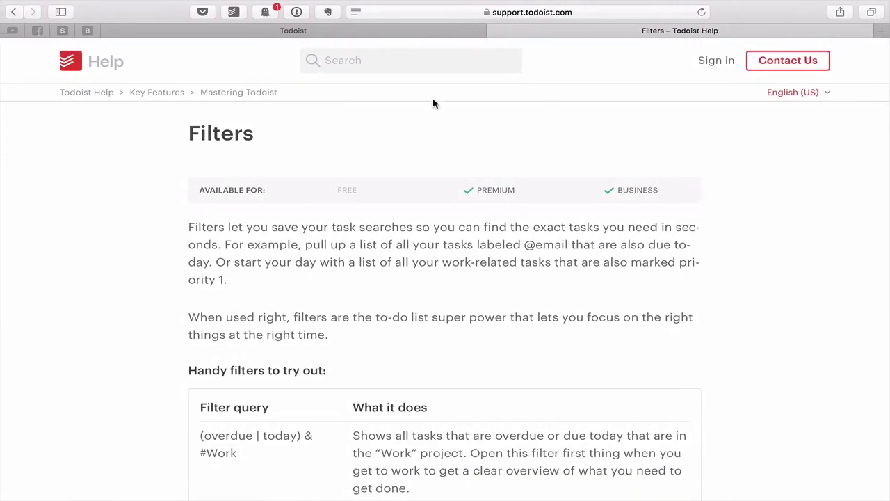
key(ctrl+Left)
- In Finder's TEACHING folder, copy the Dropbox link to 17-05-16-KHU Class
scroll(306, 315, up, 5)
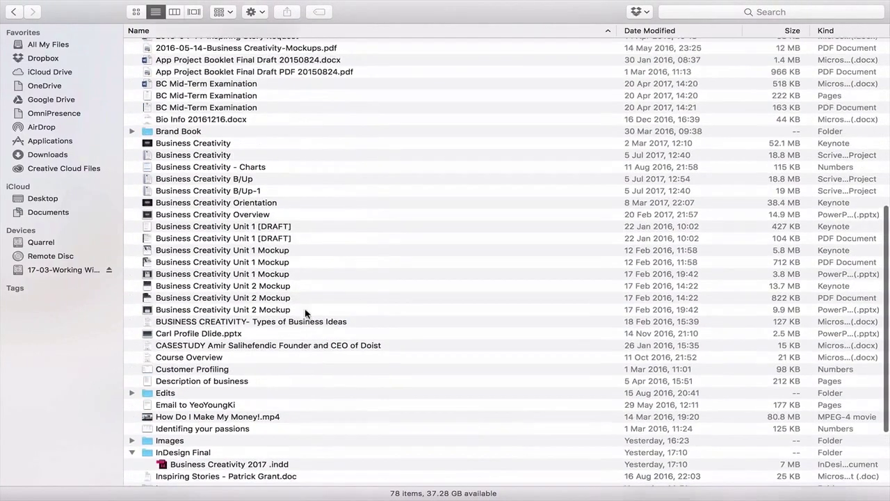
scroll(306, 315, up, 3)
scroll(306, 314, down, 7)
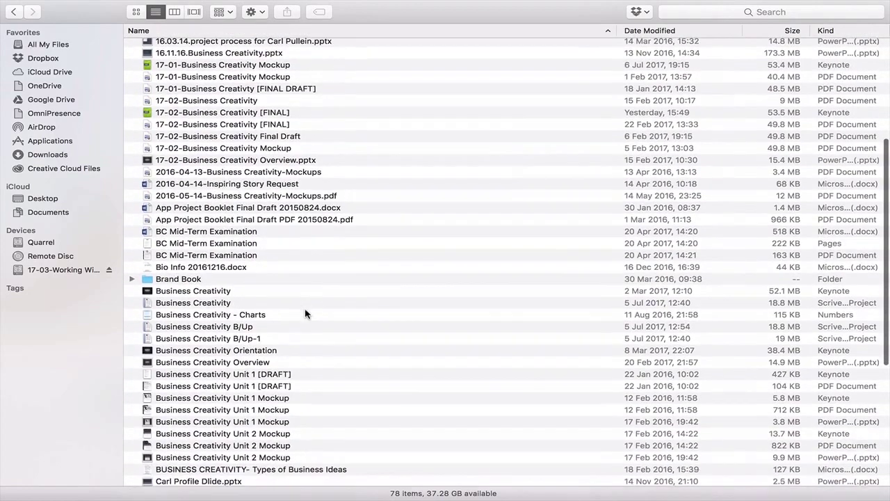
scroll(306, 314, down, 4)
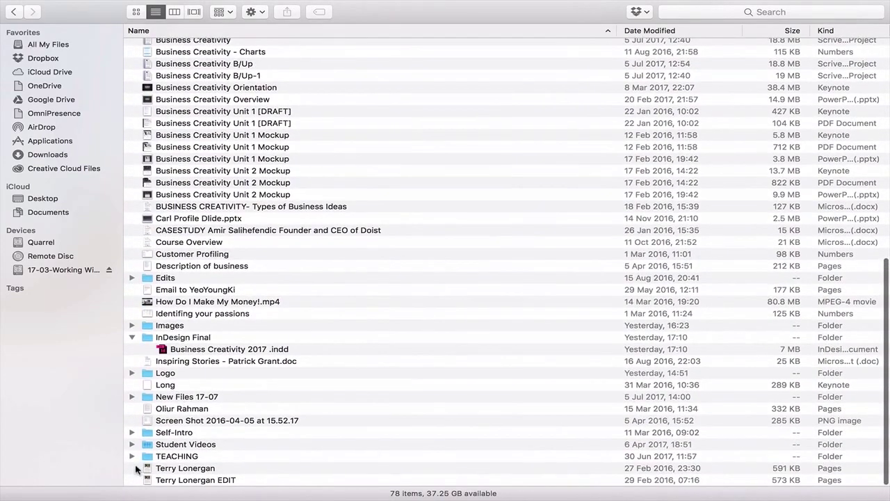
click(132, 456)
scroll(215, 445, down, 3)
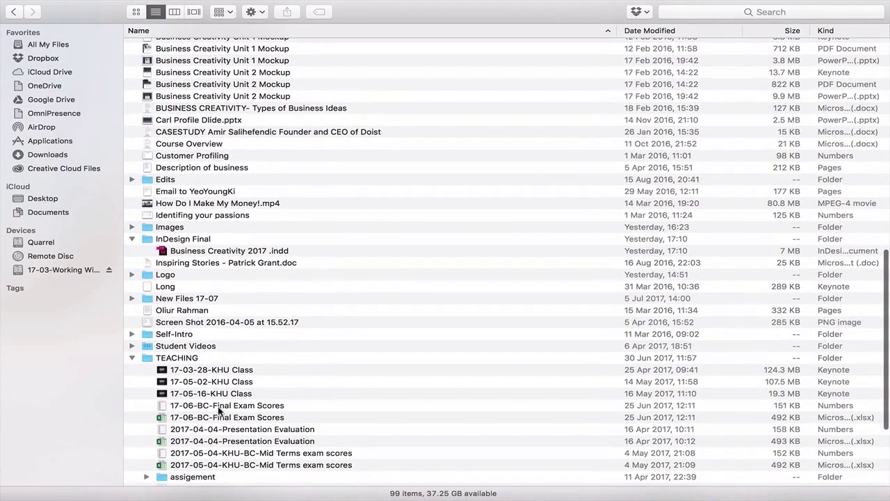
click(221, 393)
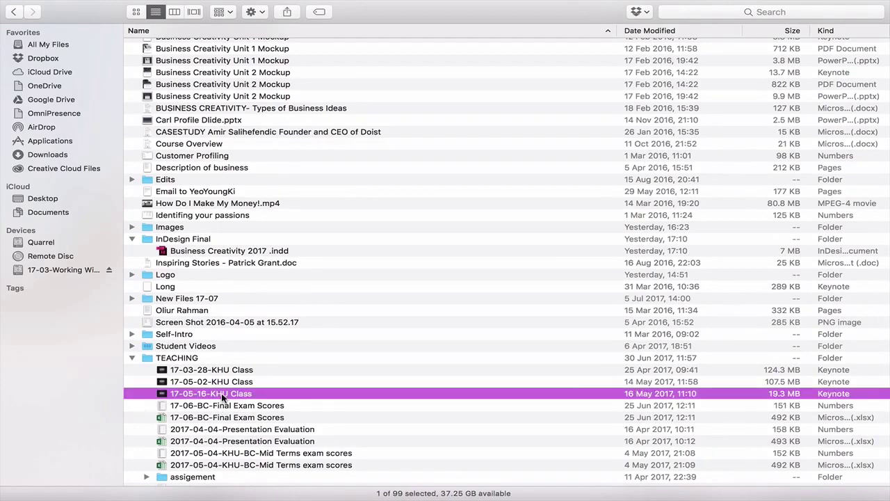
right_click(221, 393)
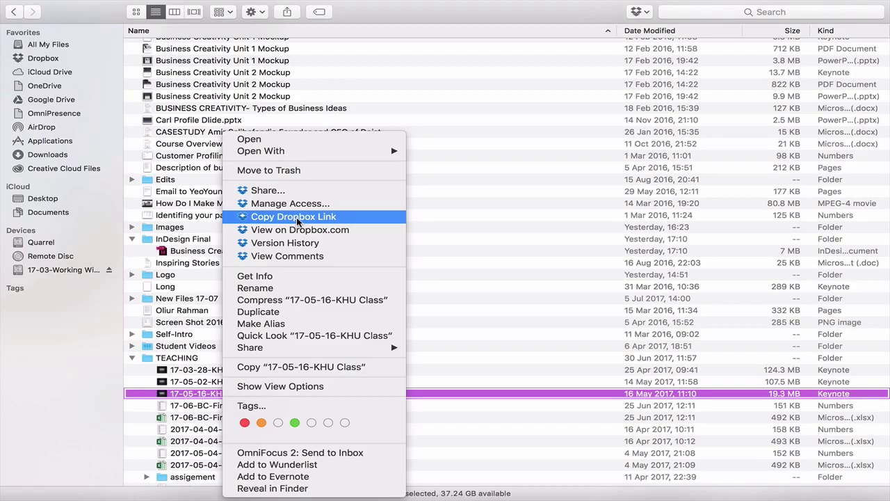
click(296, 217)
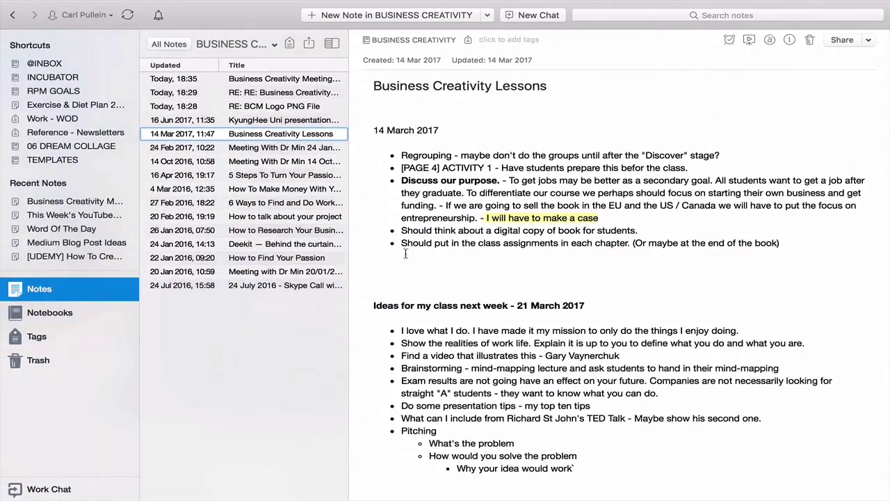
- Paste the link two lines below the first bullet list in Business Creativity Lessons
click(776, 241)
key(Return)
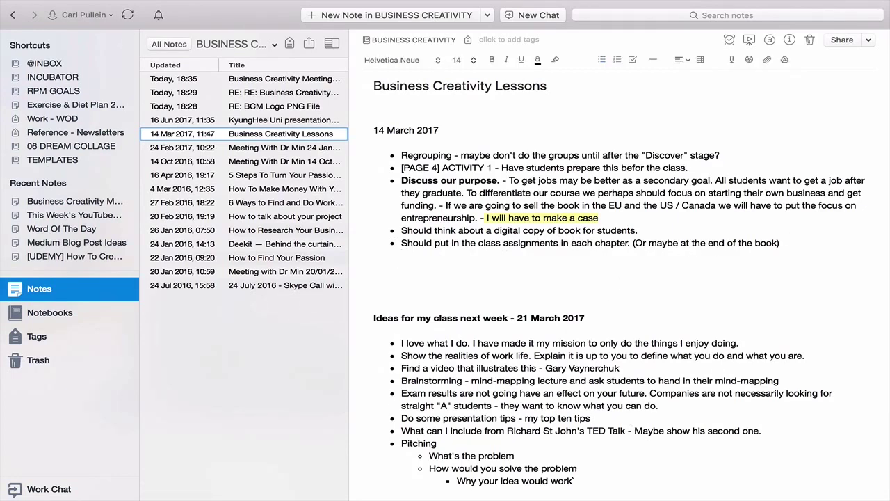
key(Return)
key(ctrl+v)
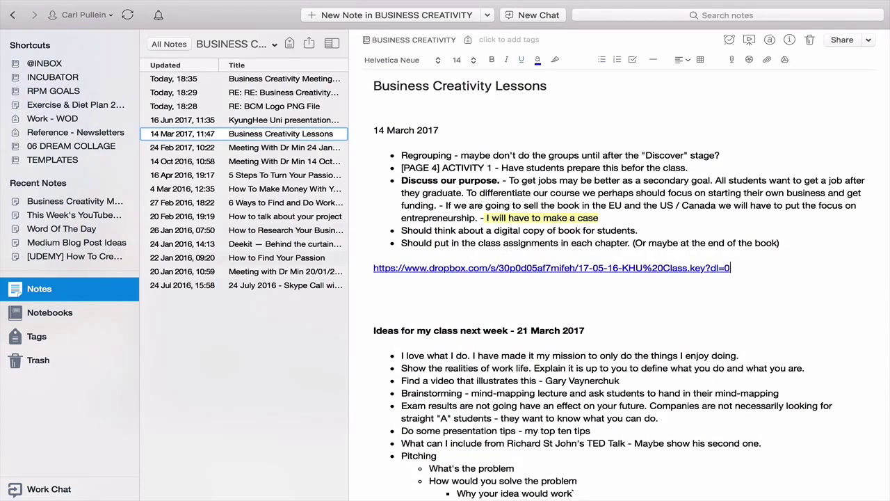